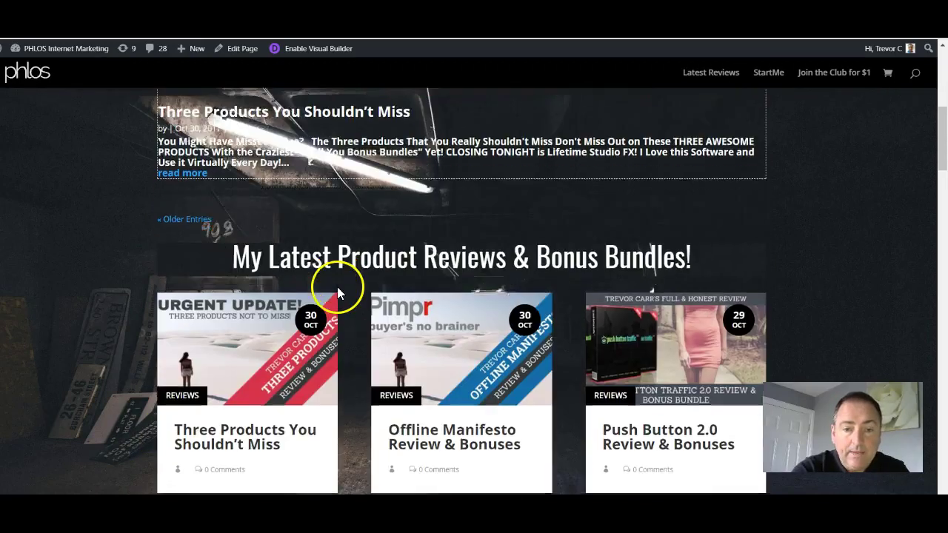
scroll(338, 291, down, 2)
Open the 'Three Products You Shouldn't Miss' card from My Latest Product Reviews & Bonus Bundles
scroll(336, 282, up, 2)
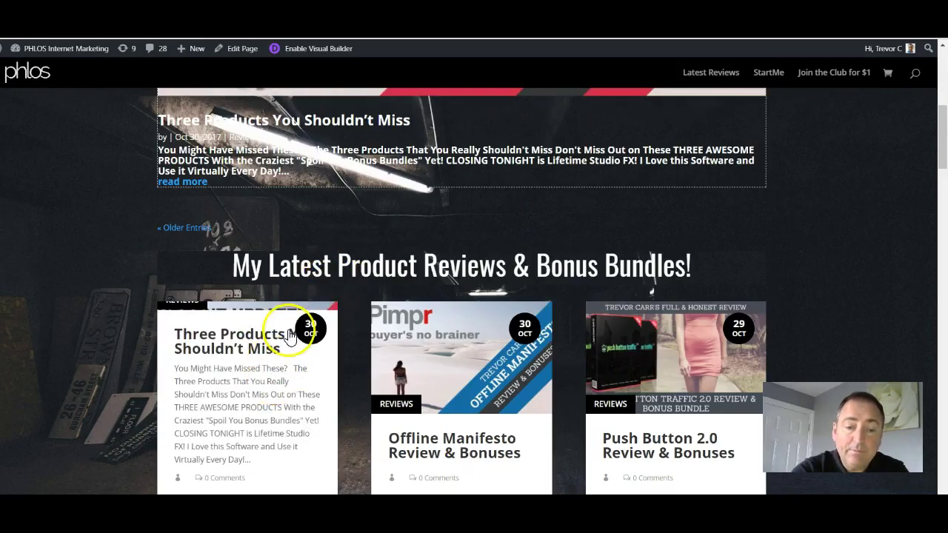
click(252, 344)
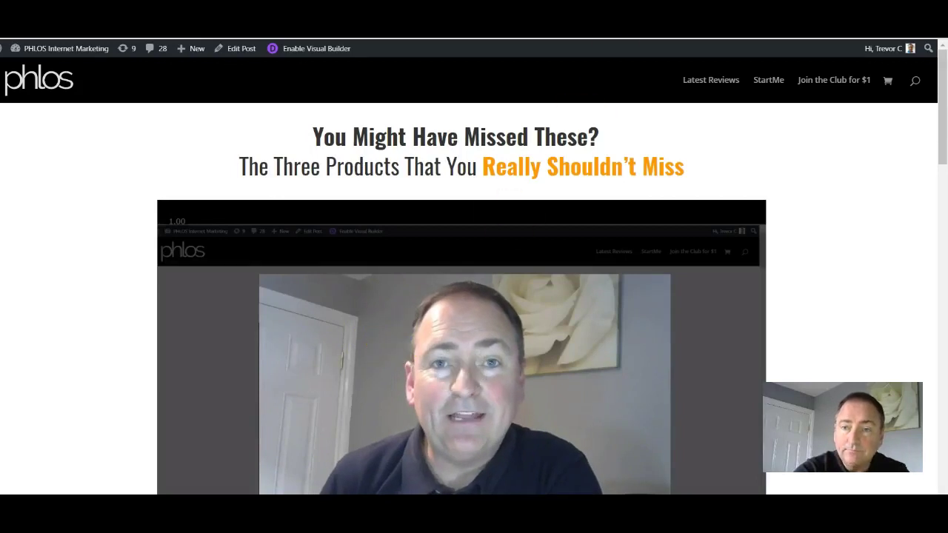
right_click(740, 29)
click(759, 87)
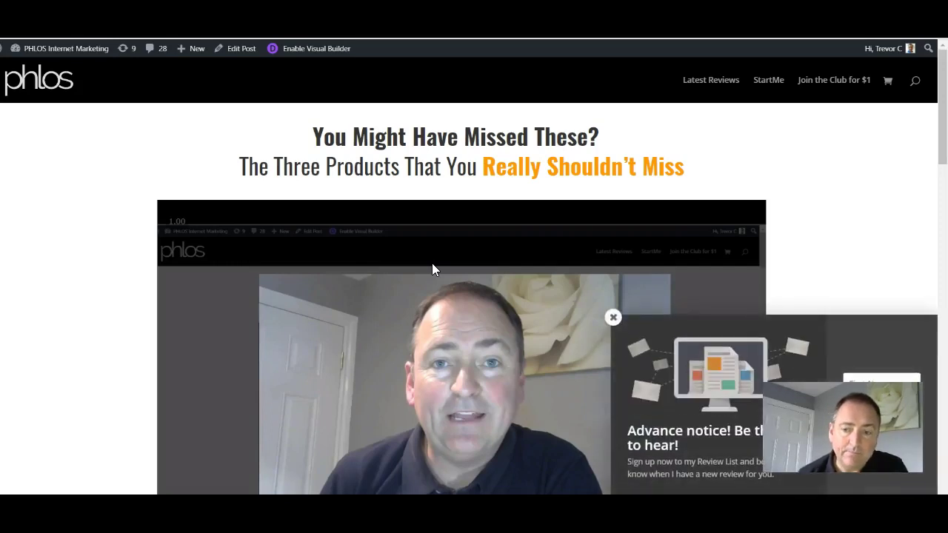
click(614, 318)
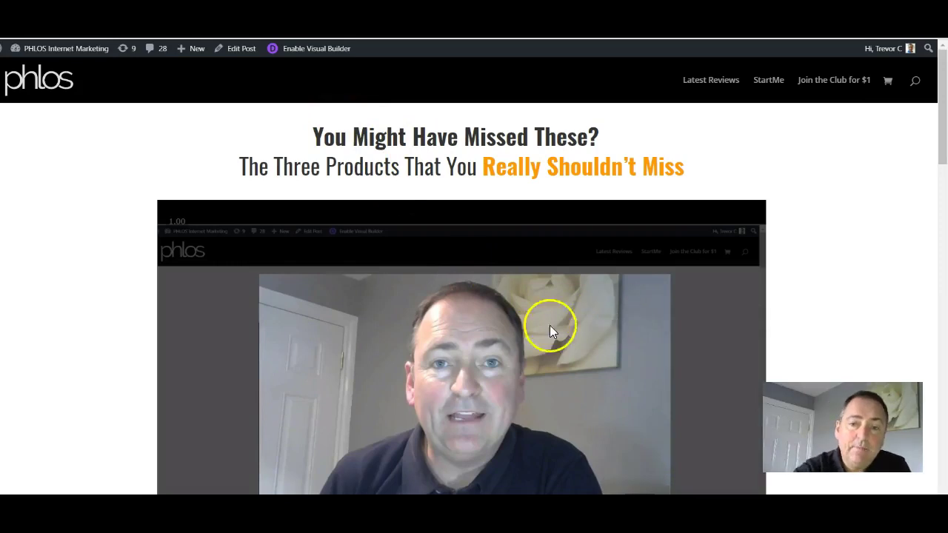
scroll(625, 266, down, 6)
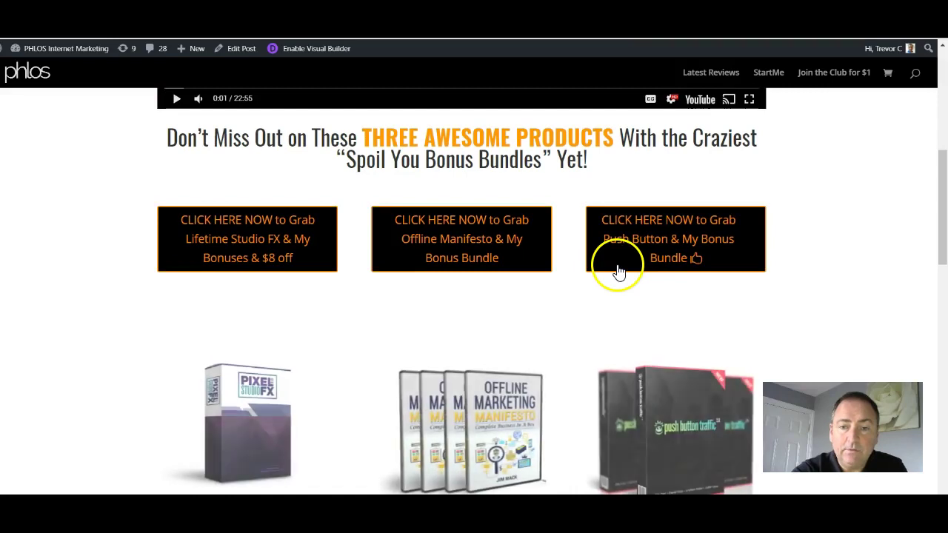
drag(941, 161, 945, 174)
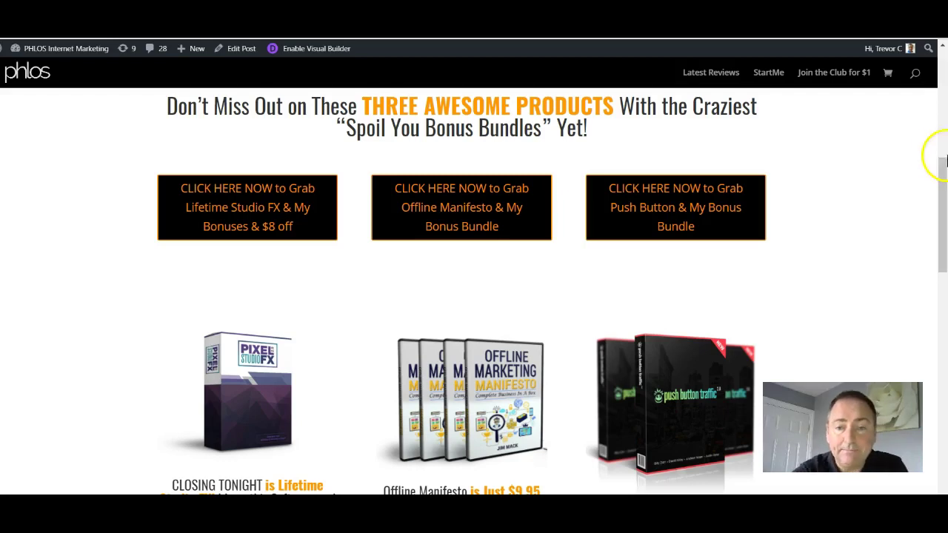
scroll(671, 222, up, 5)
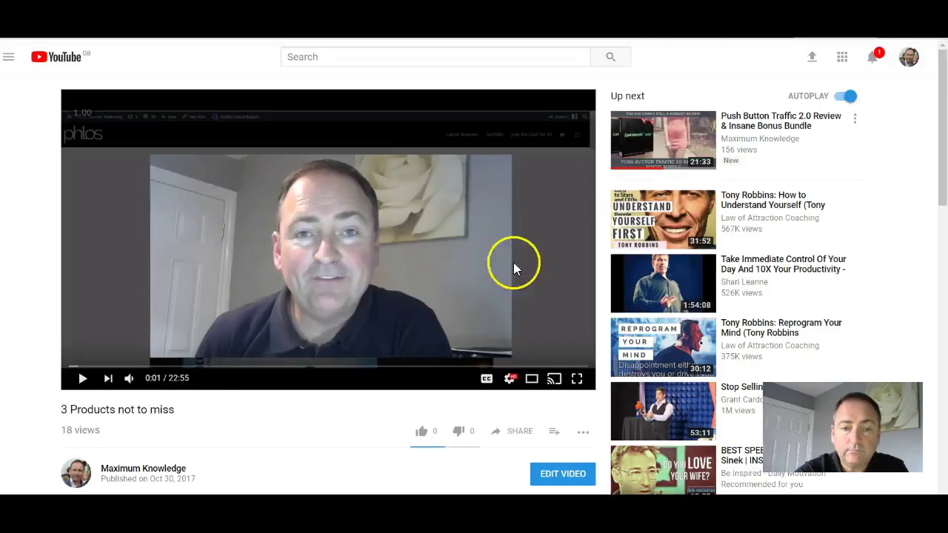
Open the video's Share > Embed code, turn off suggested videos and the video title, then select the iframe
scroll(496, 265, down, 3)
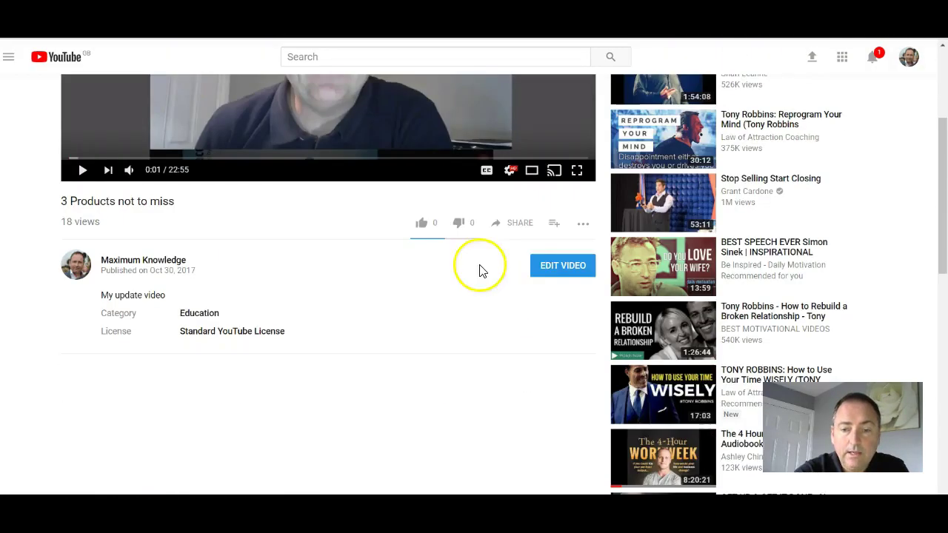
click(517, 228)
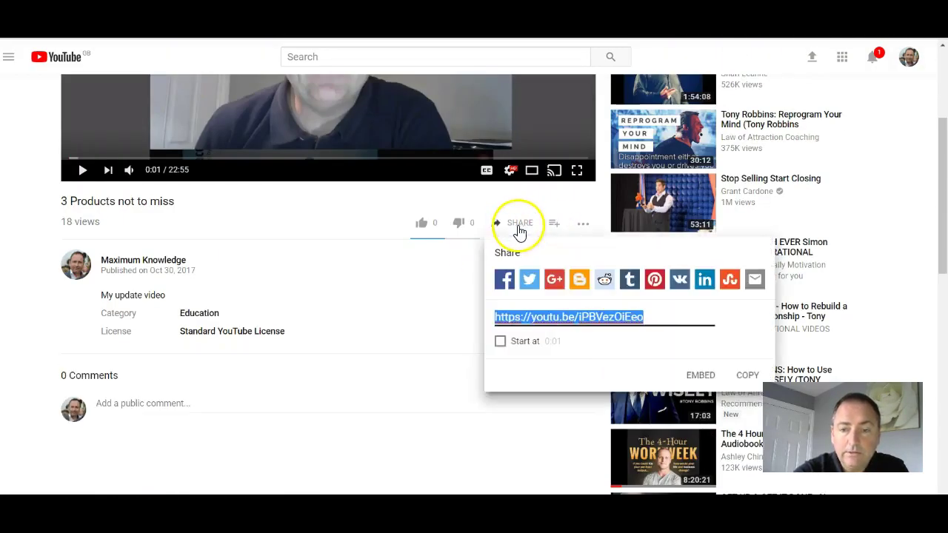
click(704, 376)
click(643, 299)
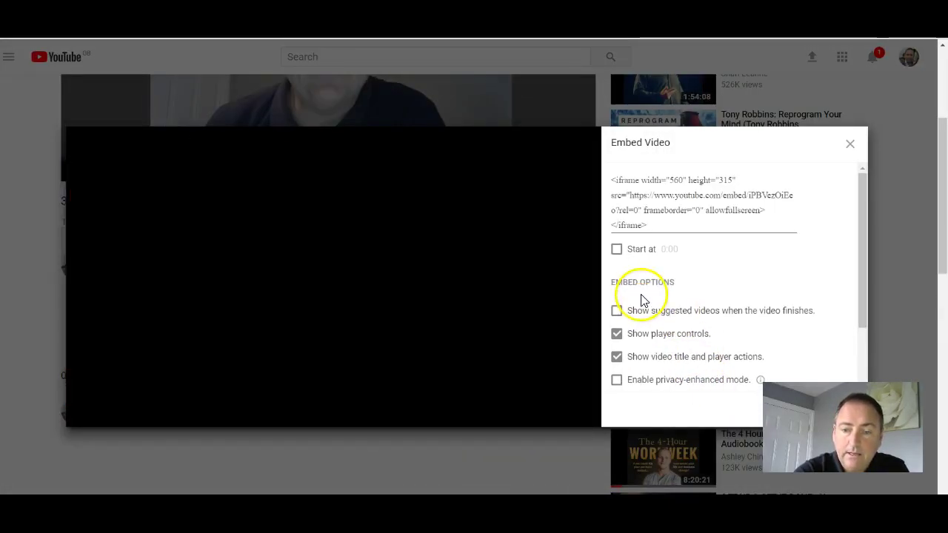
click(648, 359)
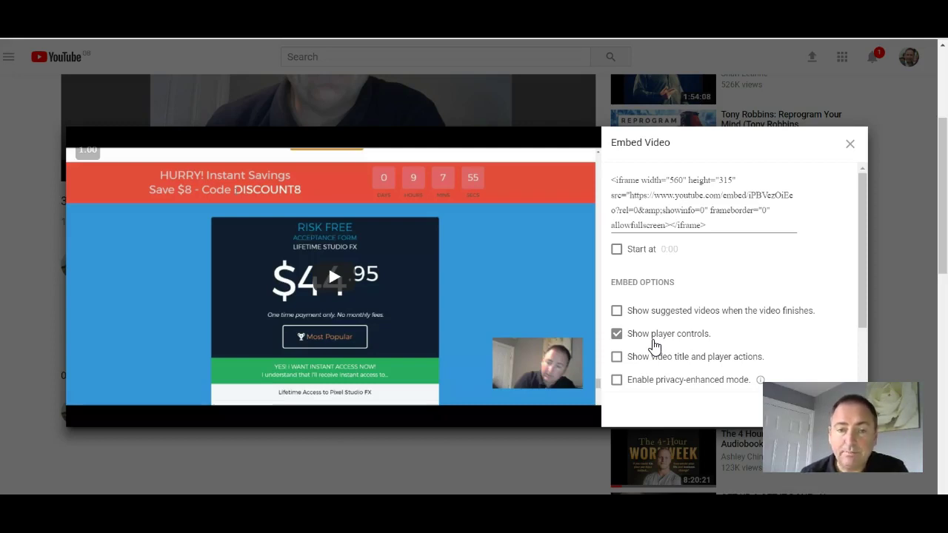
click(693, 195)
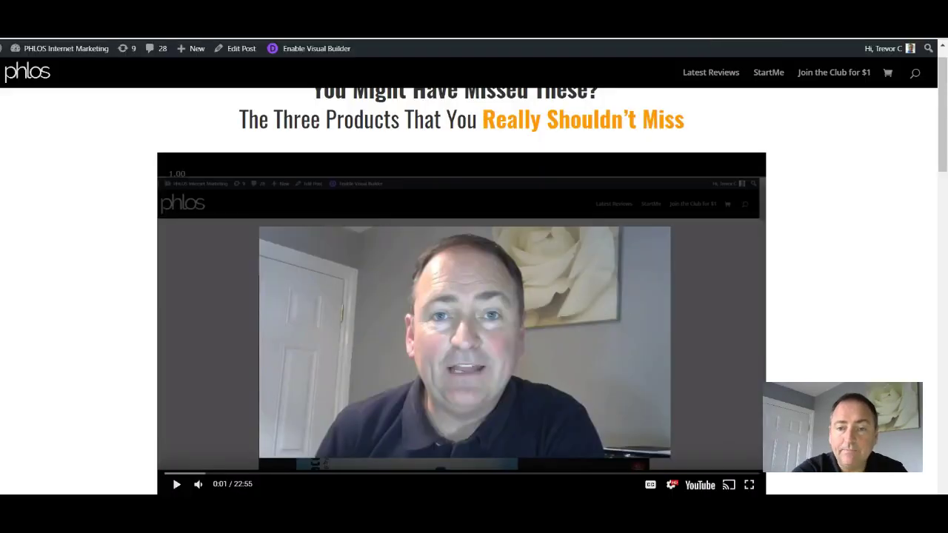
Replace the Video Update module's code with the new YouTube iframe and update the post
click(729, 71)
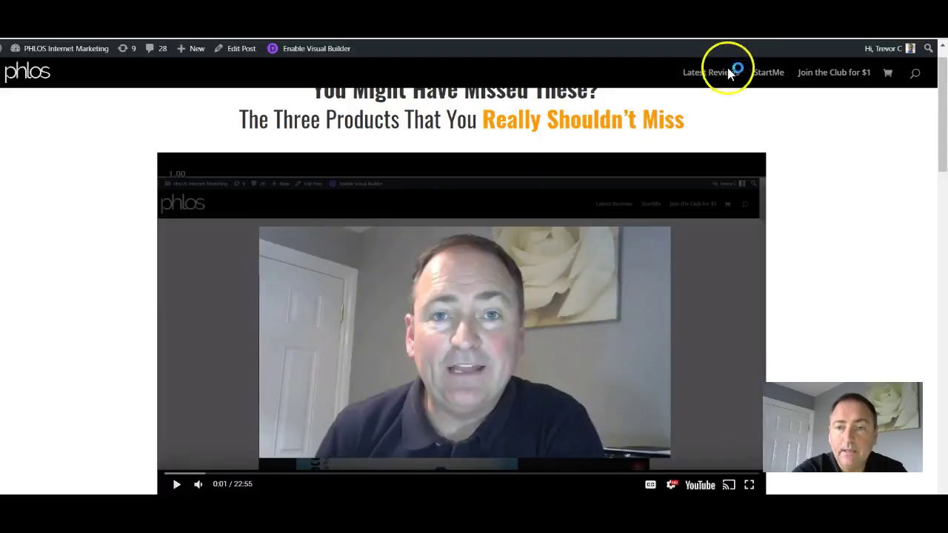
click(241, 49)
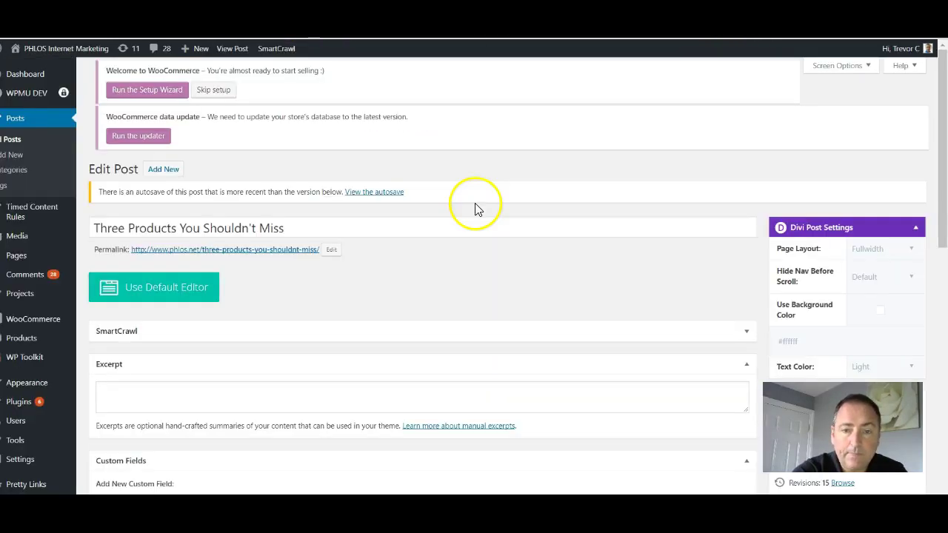
scroll(461, 254, down, 5)
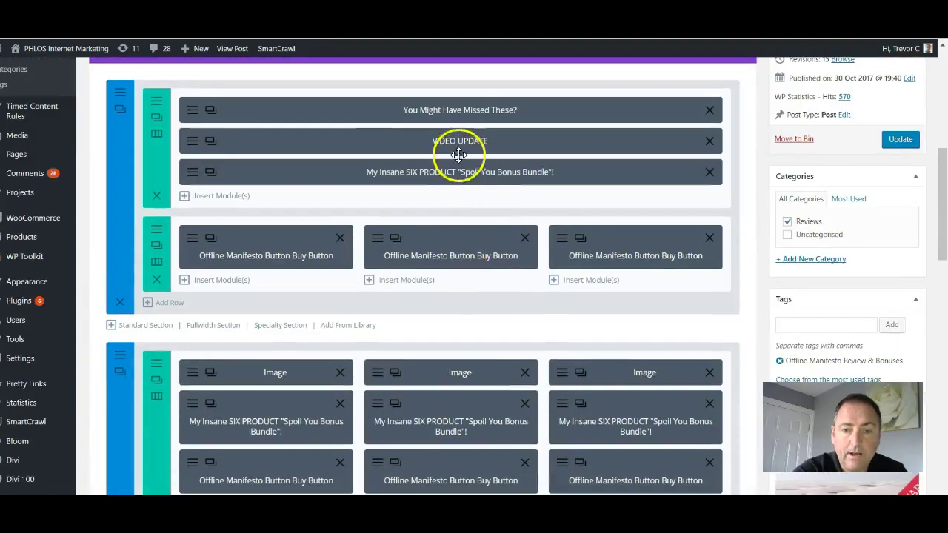
click(451, 178)
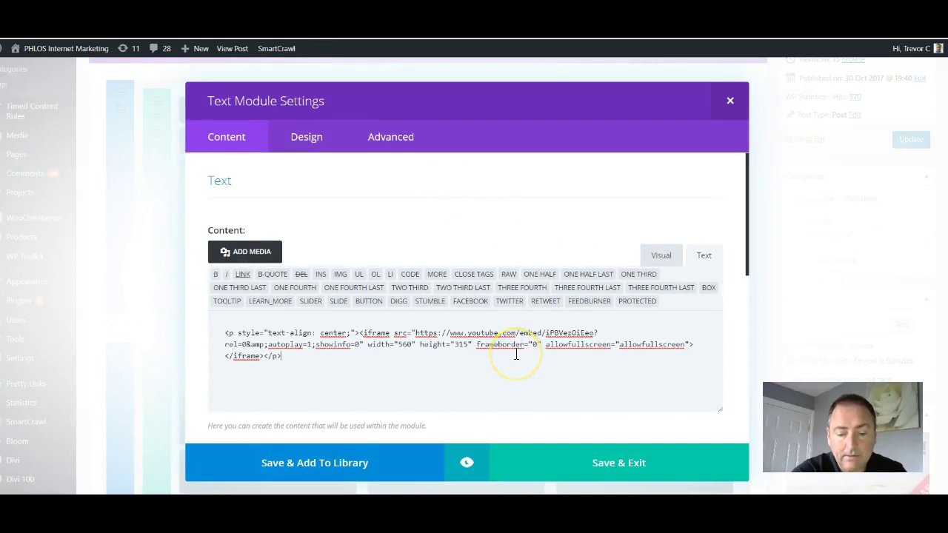
key(ctrl+a)
text(<iframe width="560" height="315" src="https://www.youtube.com/embed/iPBVezOiEeo?rel=0&amp;showinfo=0" frameborder="0" allowfullscreen></iframe>)
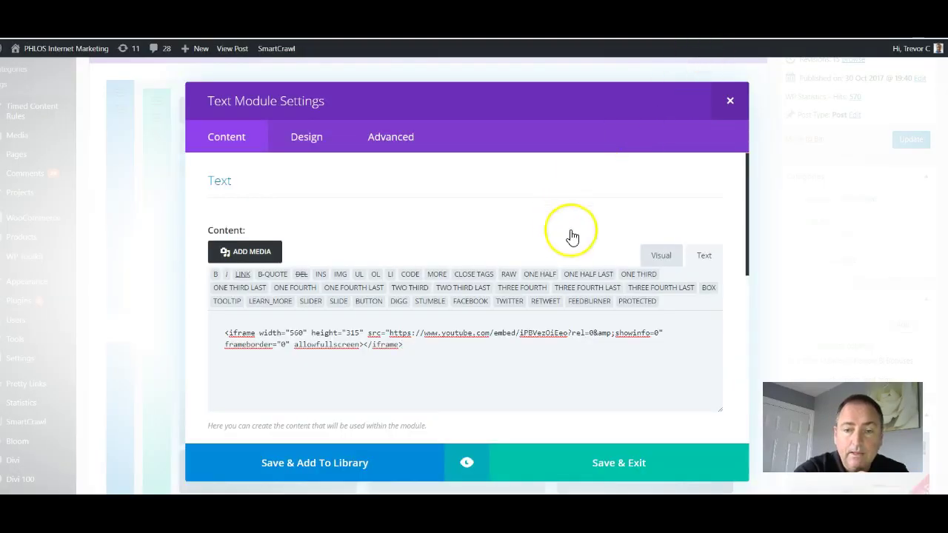
click(592, 456)
click(908, 147)
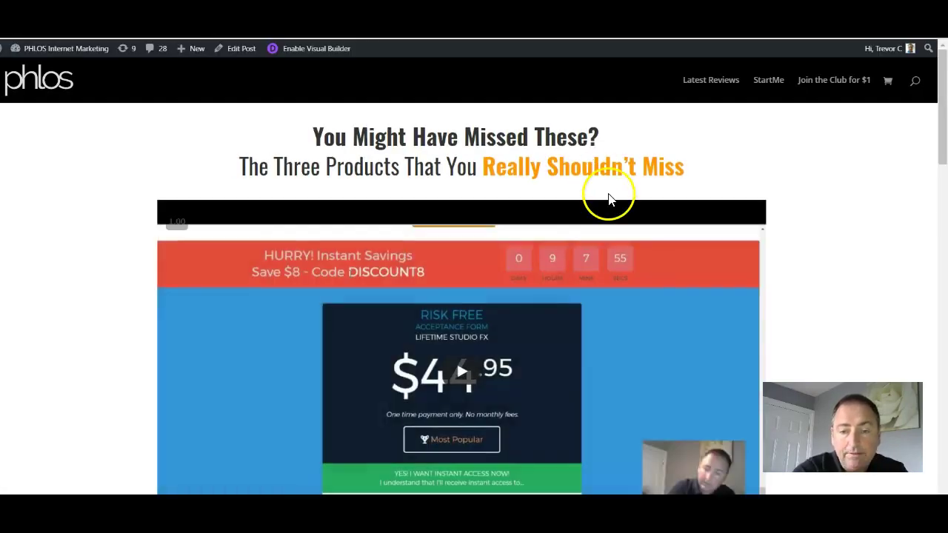
Scroll the published post up and down to check the embedded YouTube video
scroll(598, 201, down, 3)
scroll(598, 205, up, 3)
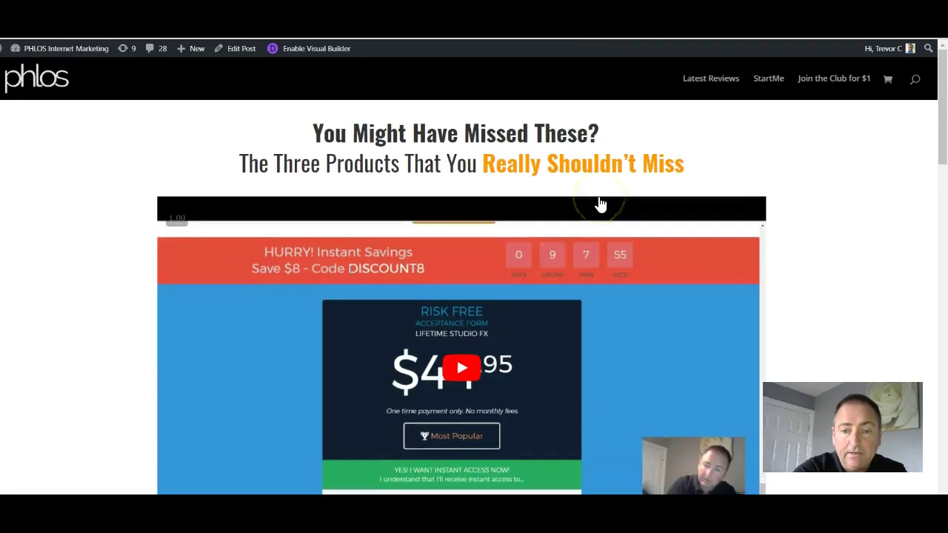
scroll(599, 205, down, 3)
scroll(600, 205, up, 3)
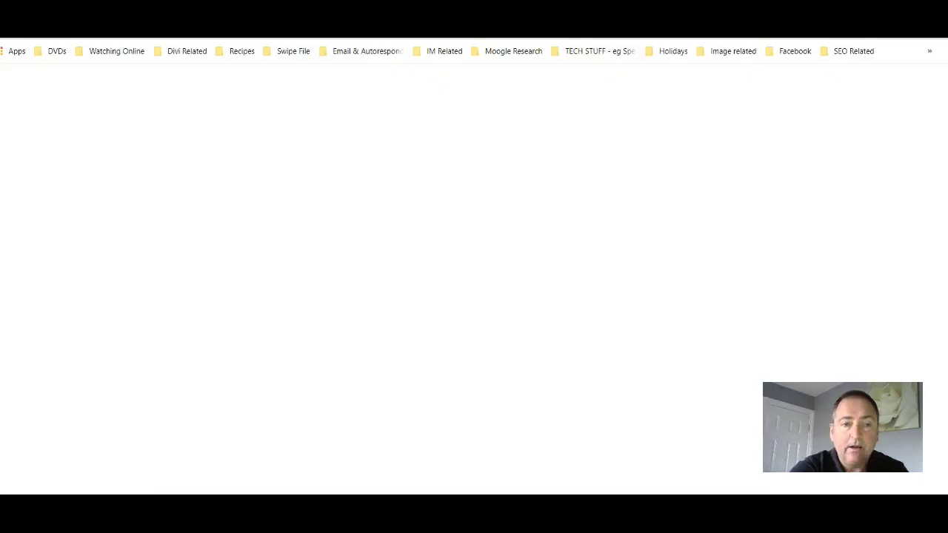
Recall the 'rel=0&autoplay=1' string from address-bar history, then return to the post tab
text(rel)
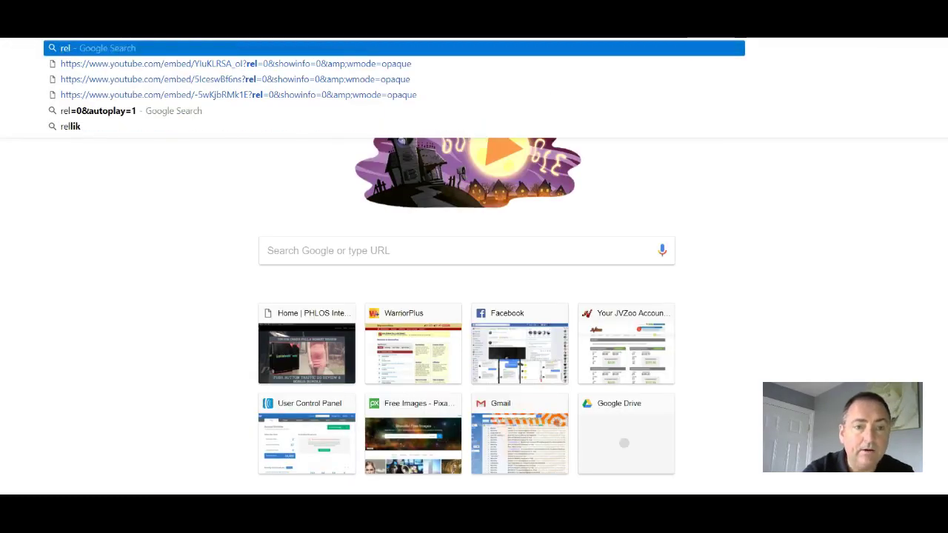
key(Down)
key(Down)
key(Down)
key(Down)
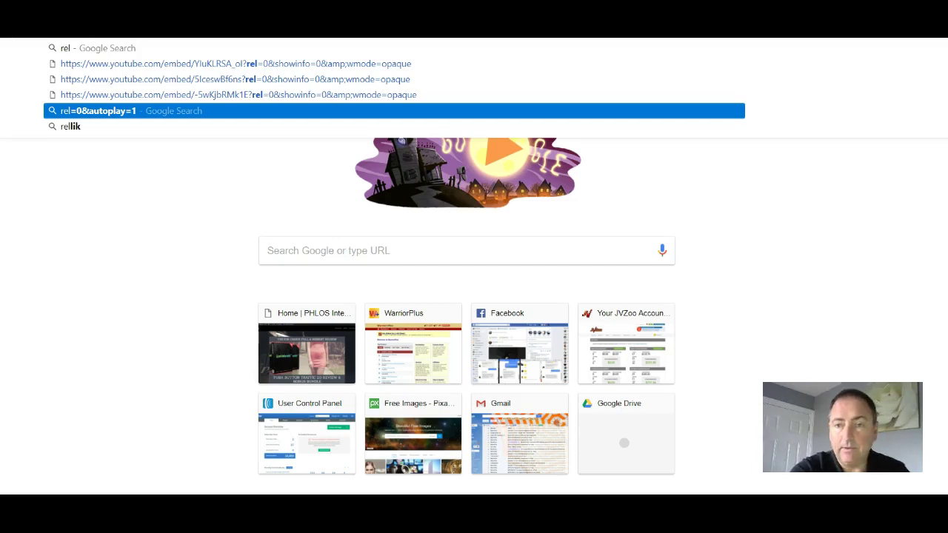
key(ctrl+Tab)
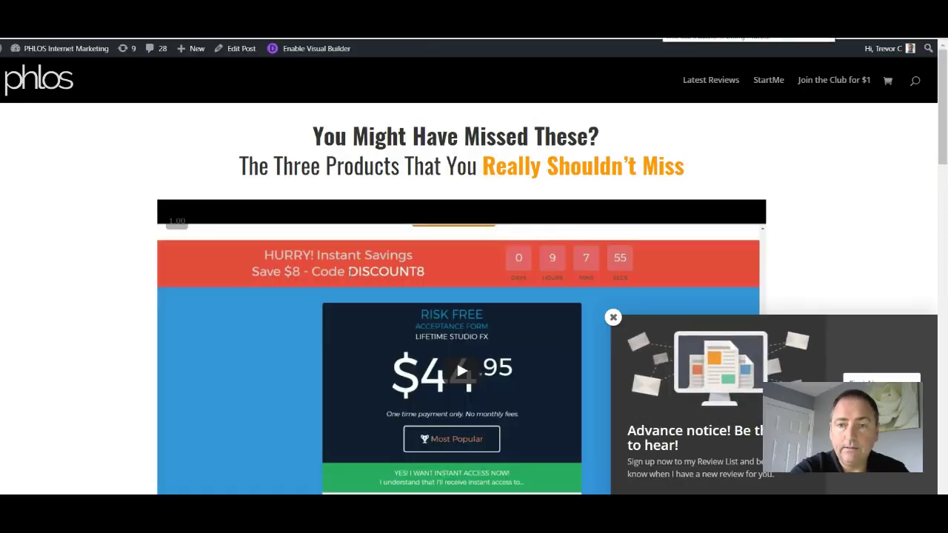
key(ctrl+Tab)
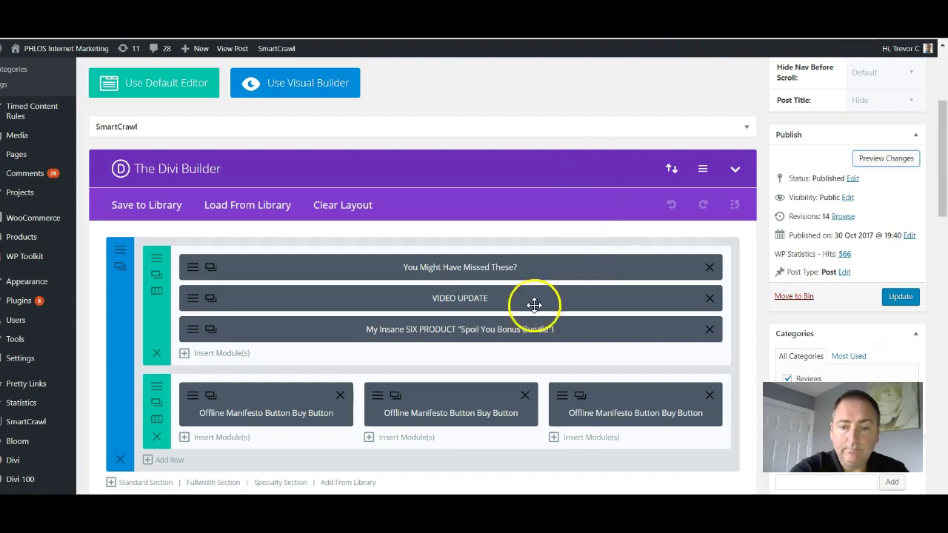
click(202, 300)
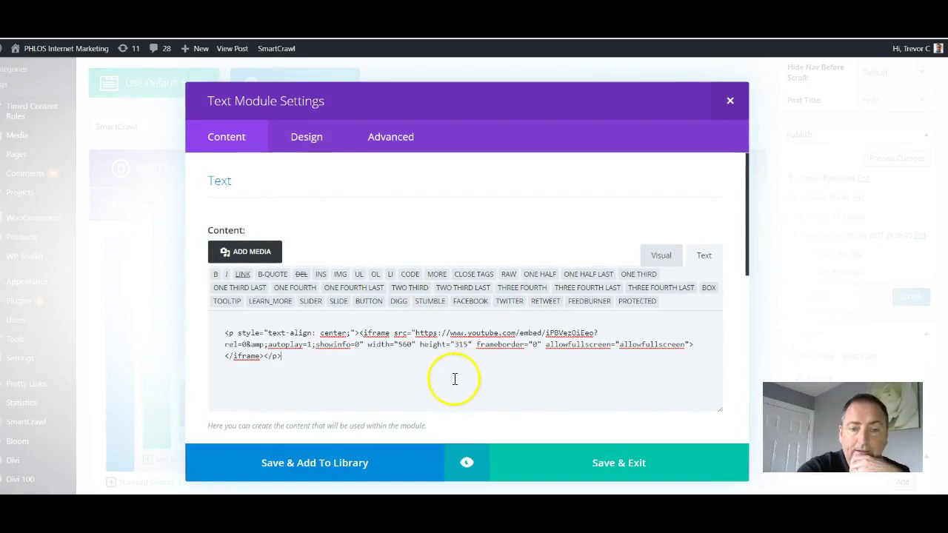
click(730, 101)
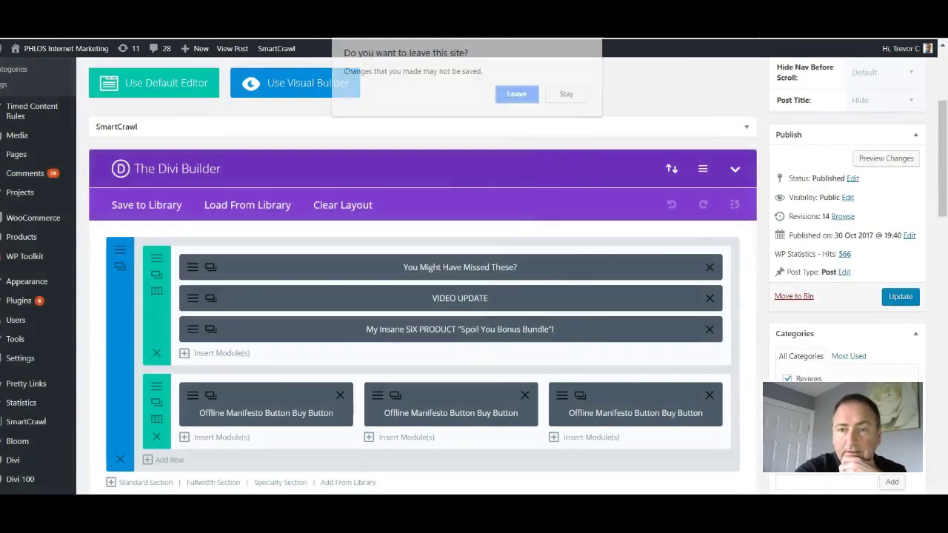
click(521, 94)
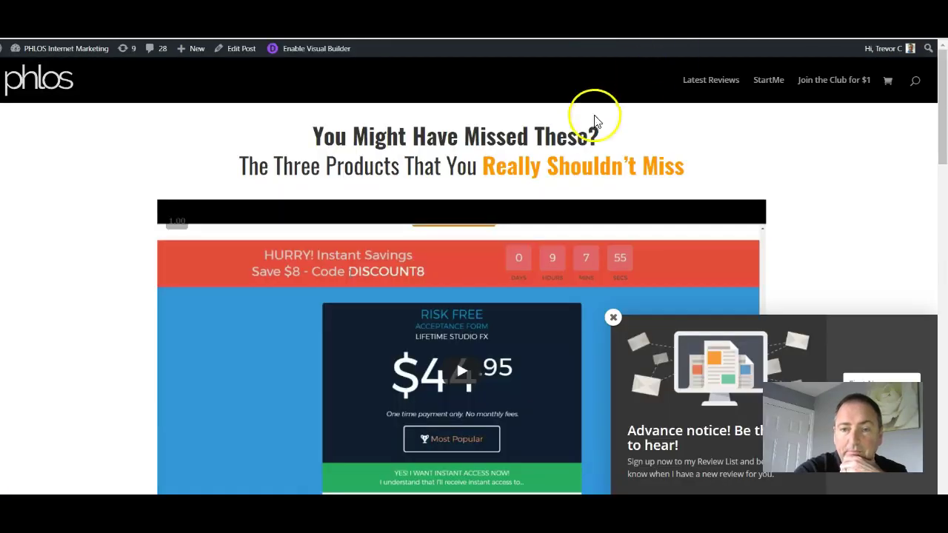
In the VIDEO UPDATE module, replace 'rel=0&amp' in the iframe src with 'rel=0&autoplay=1' and save
click(239, 48)
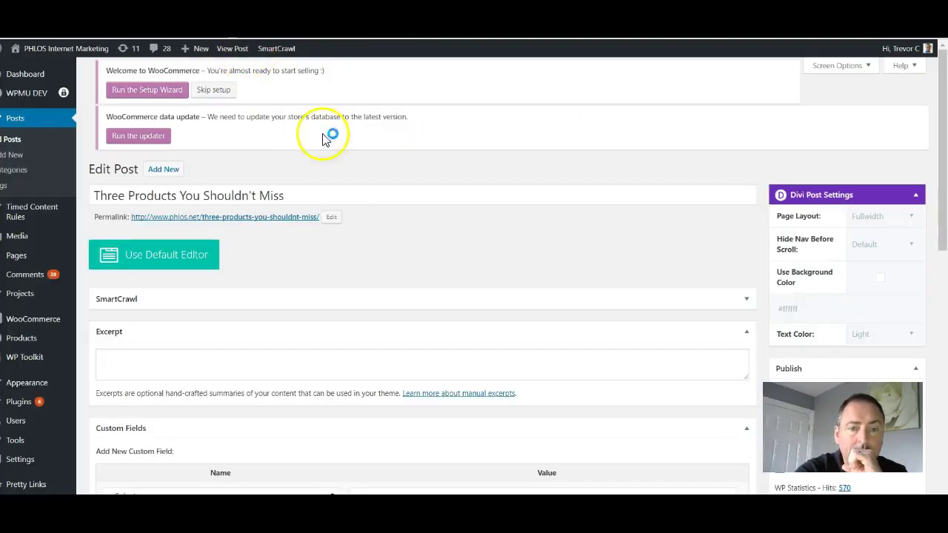
scroll(434, 281, down, 3)
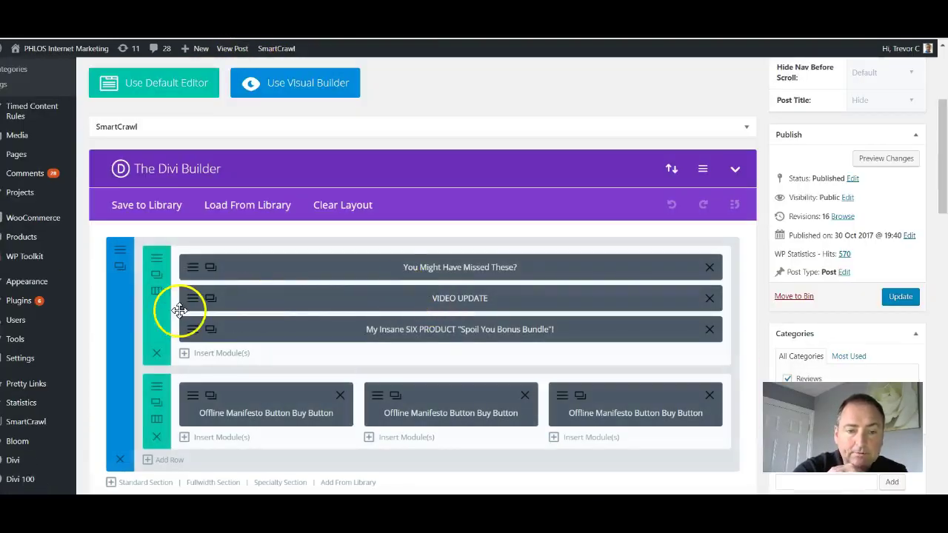
click(268, 299)
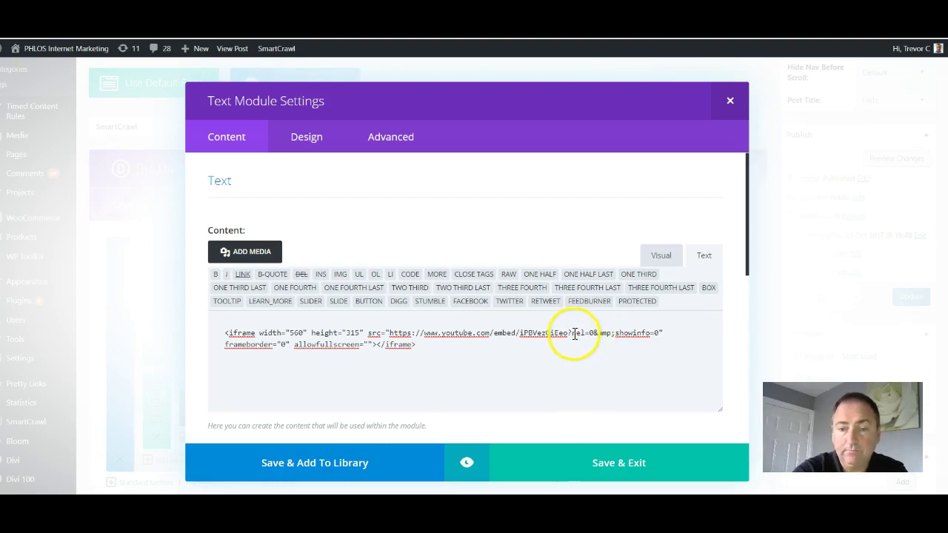
drag(572, 334, 611, 335)
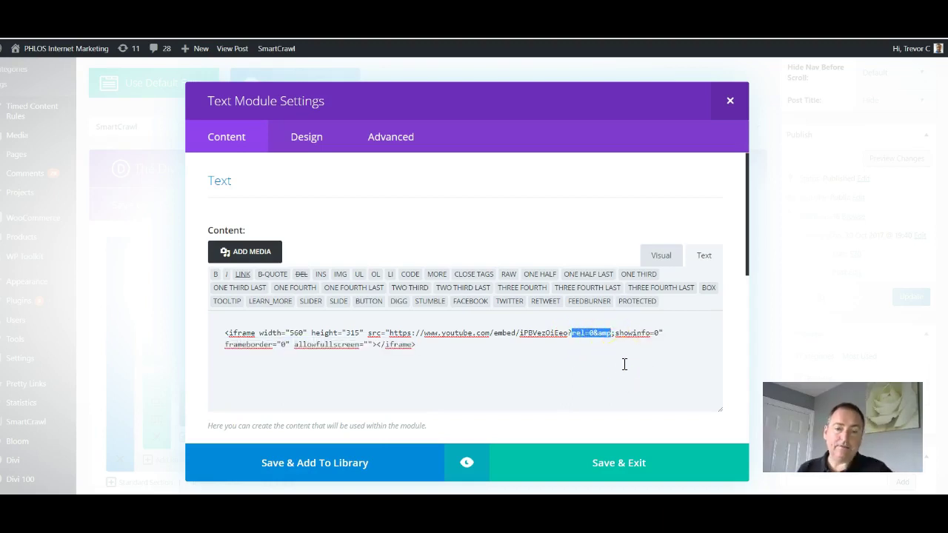
text(rel=0&autoplay=1)
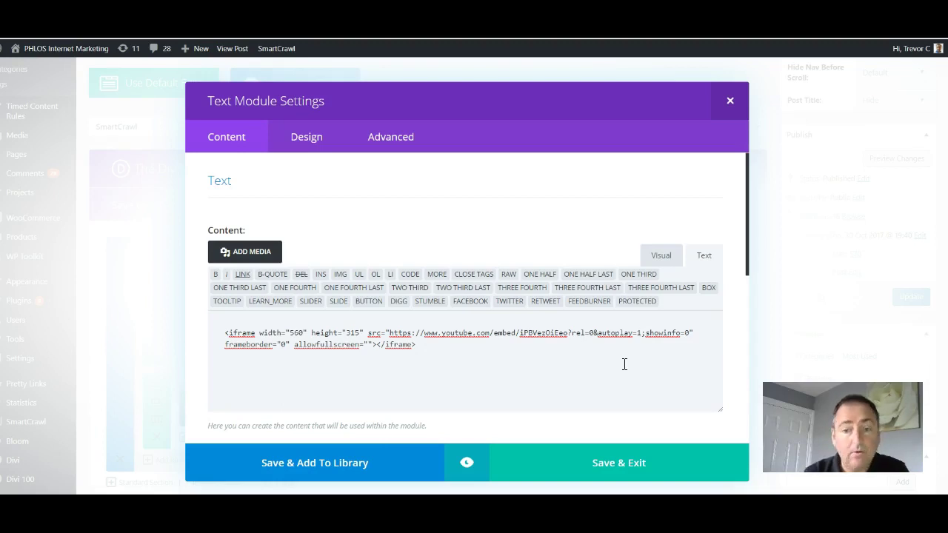
click(631, 461)
Update the post, then select its permalink to view the autoplaying video live
scroll(840, 211, down, 3)
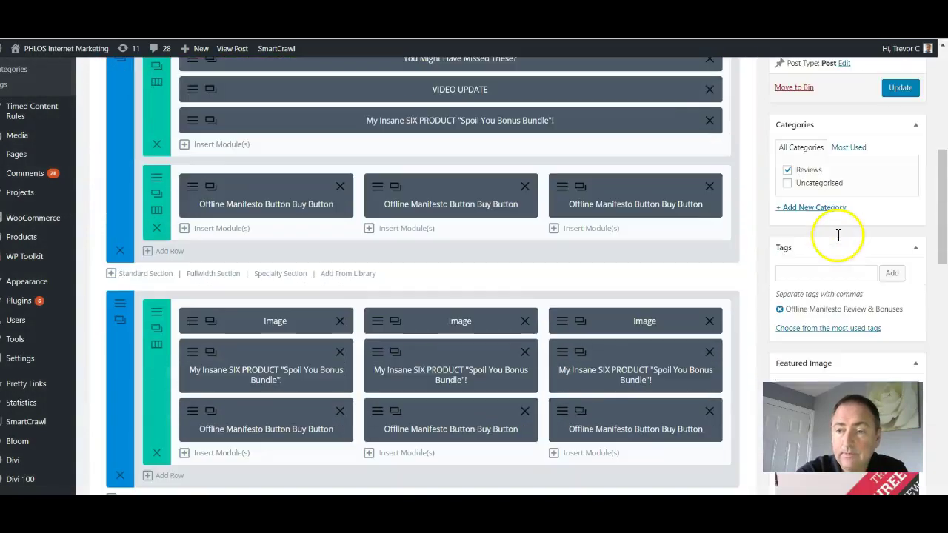
click(899, 90)
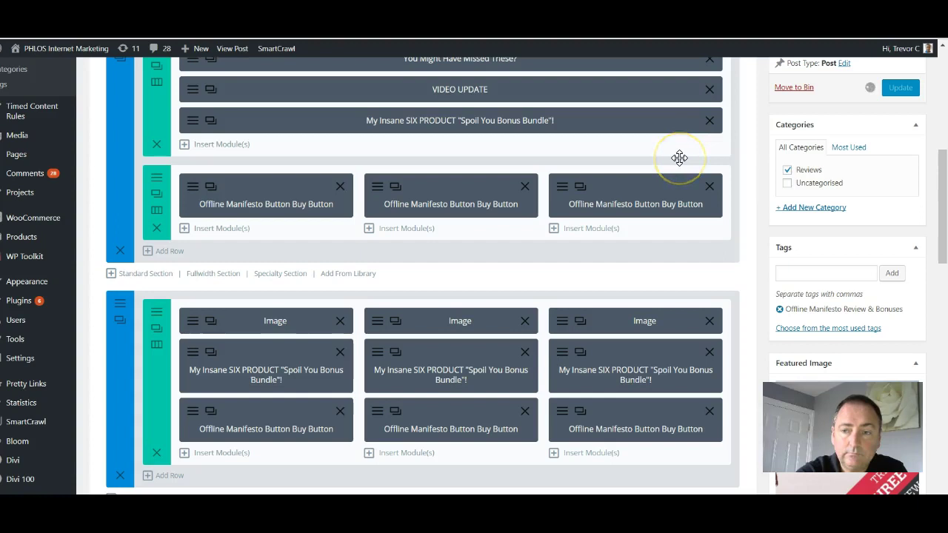
click(588, 165)
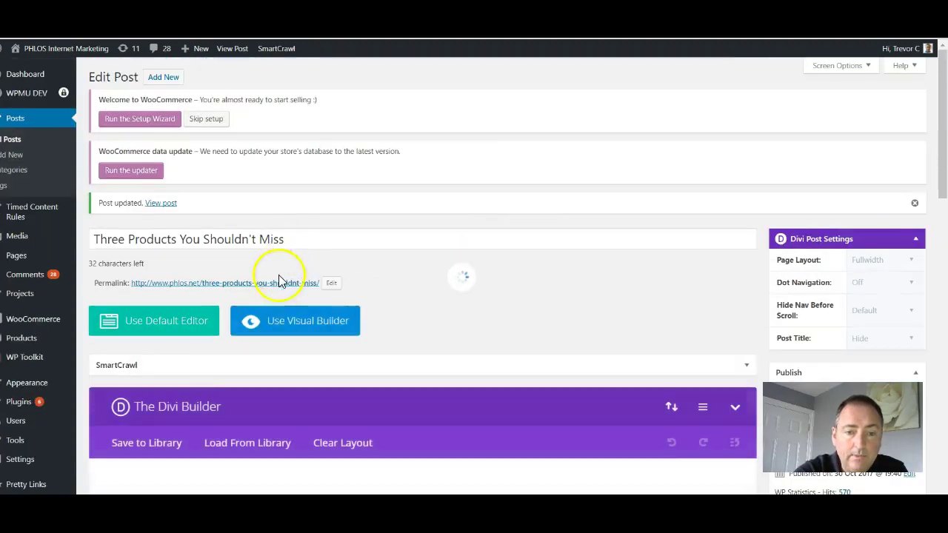
triple_click(278, 282)
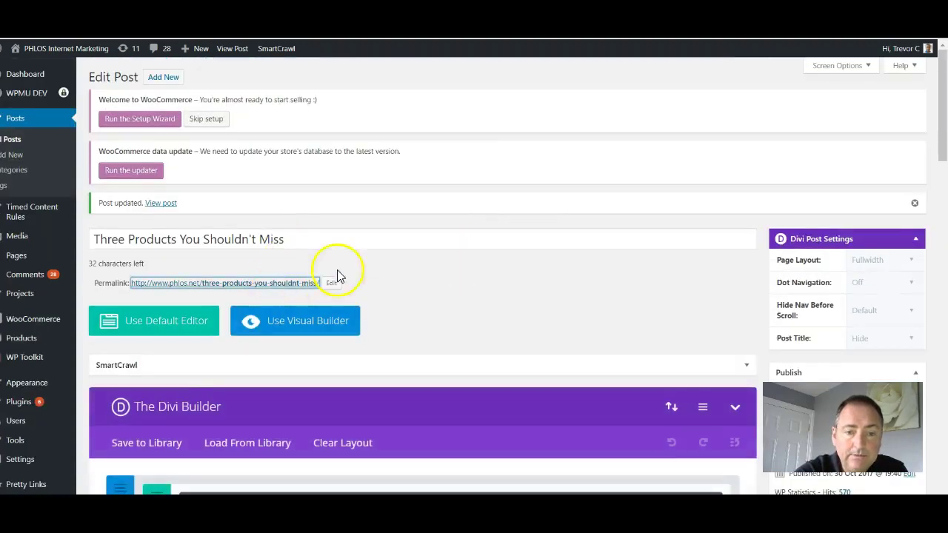